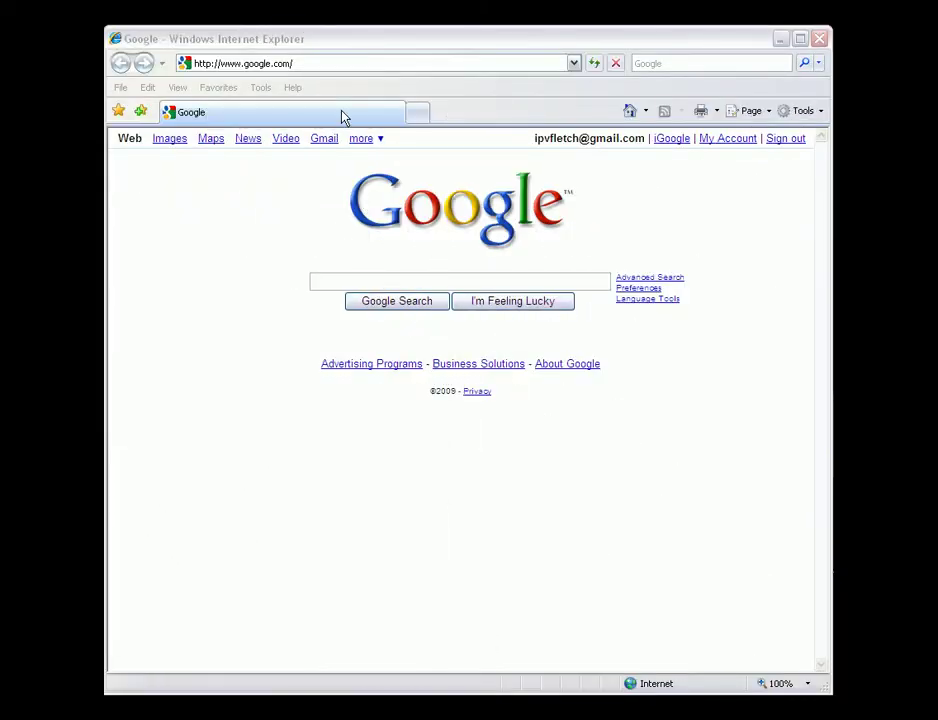
{"action": "left_click", "coordinate": [322, 63]}
{"action": "type", "text": "https://sa"}
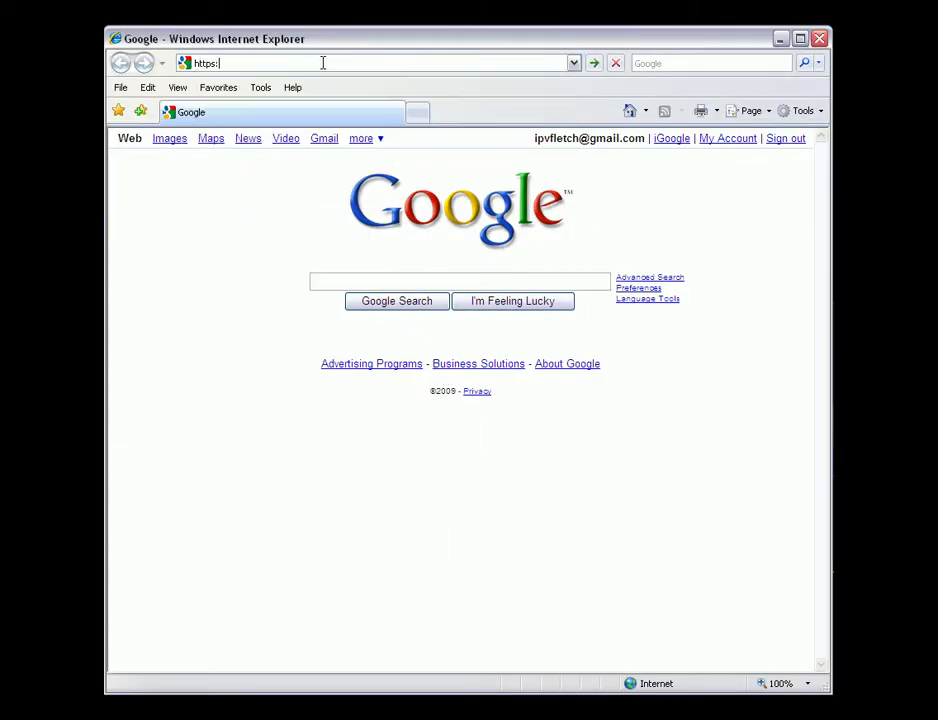
{"action": "type", "text": "-wx.juniper.net"}
{"action": "key", "text": "Return"}
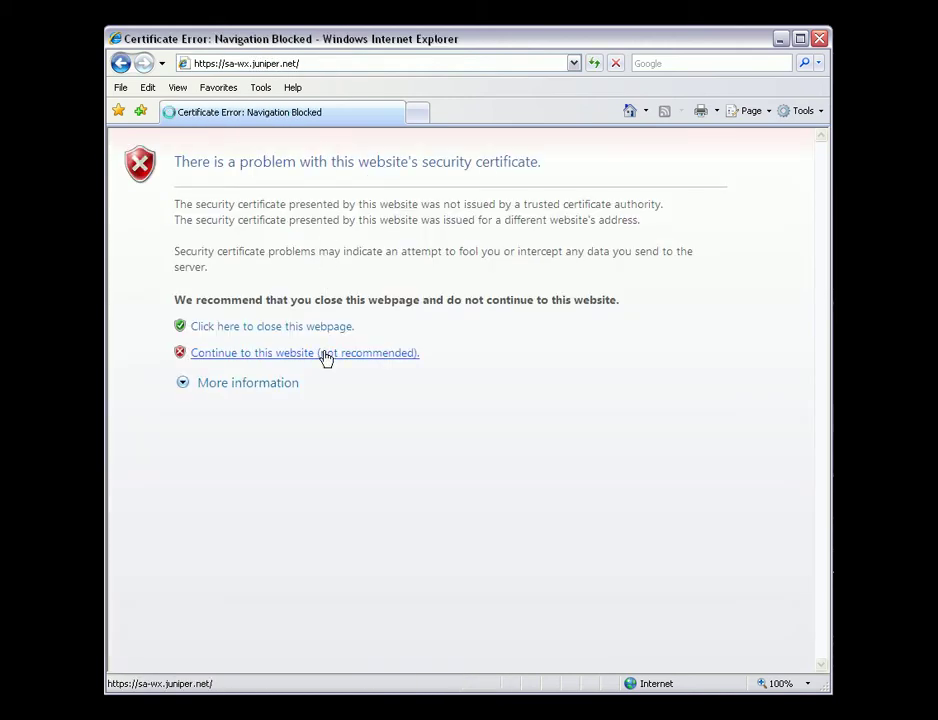
{"action": "left_click", "coordinate": [325, 354]}
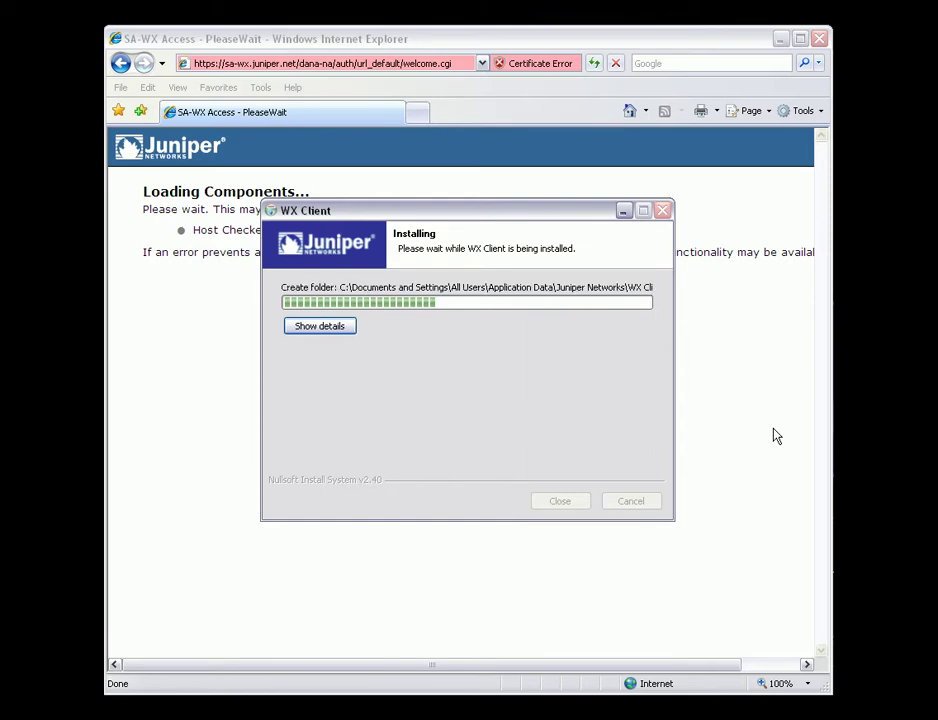
{"action": "left_click", "coordinate": [509, 387]}
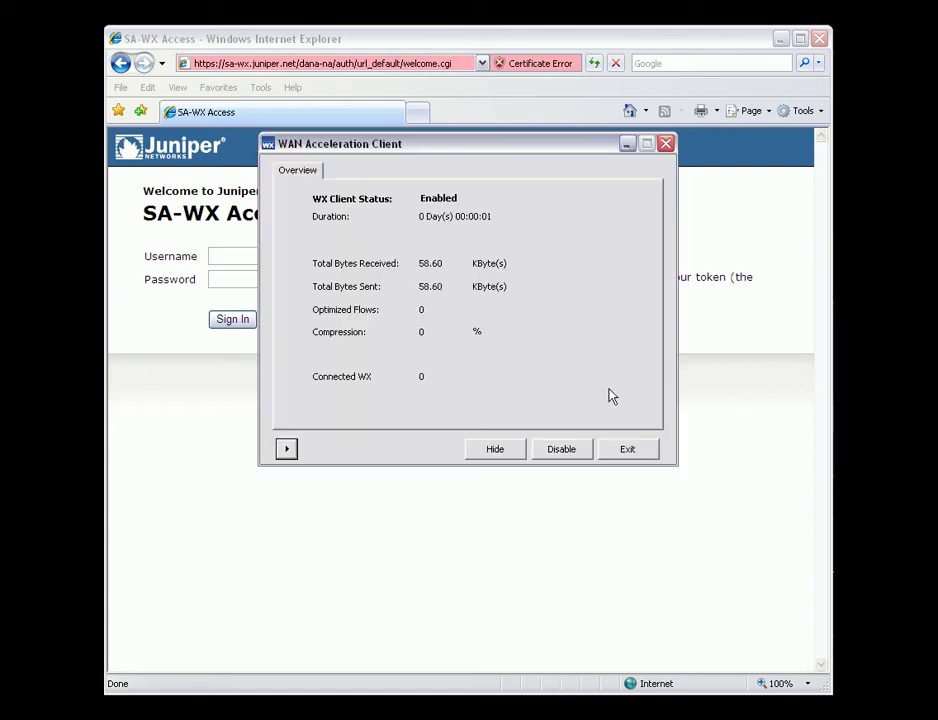
Expand the WAN Acceleration Client details and review its statistics types, logs, settings and diagnostics before exiting the client
{"action": "left_click", "coordinate": [286, 452]}
{"action": "left_click", "coordinate": [356, 463]}
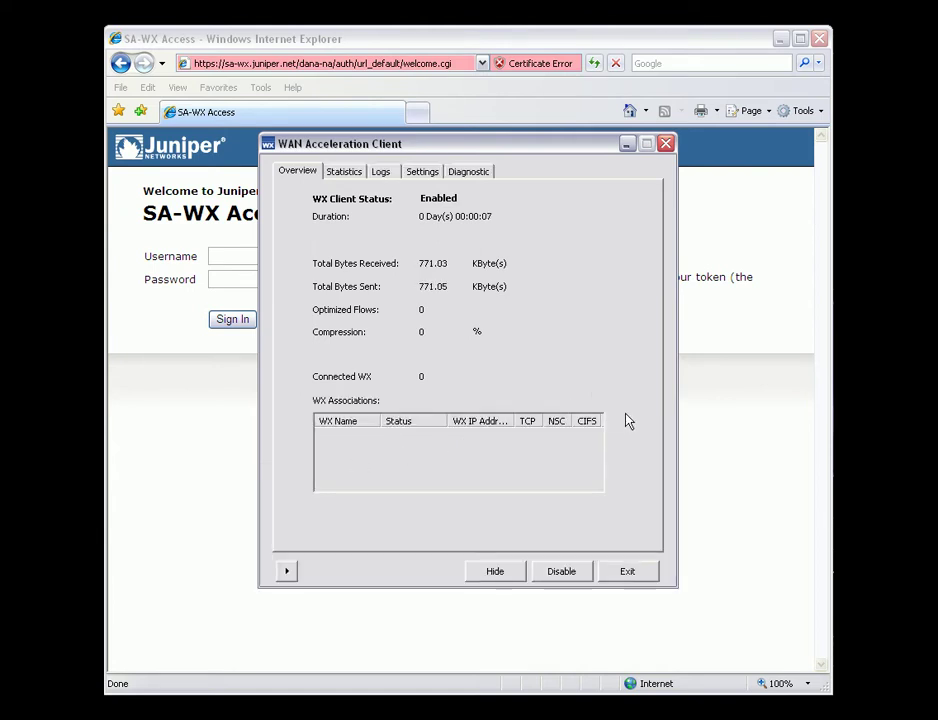
{"action": "left_click", "coordinate": [337, 178]}
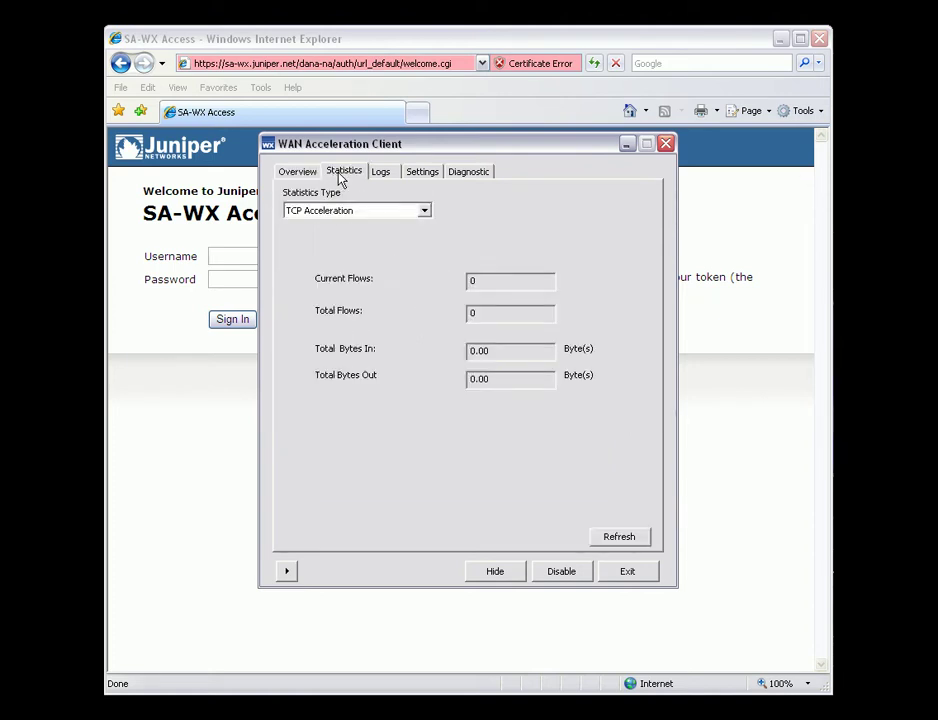
{"action": "left_click", "coordinate": [428, 215]}
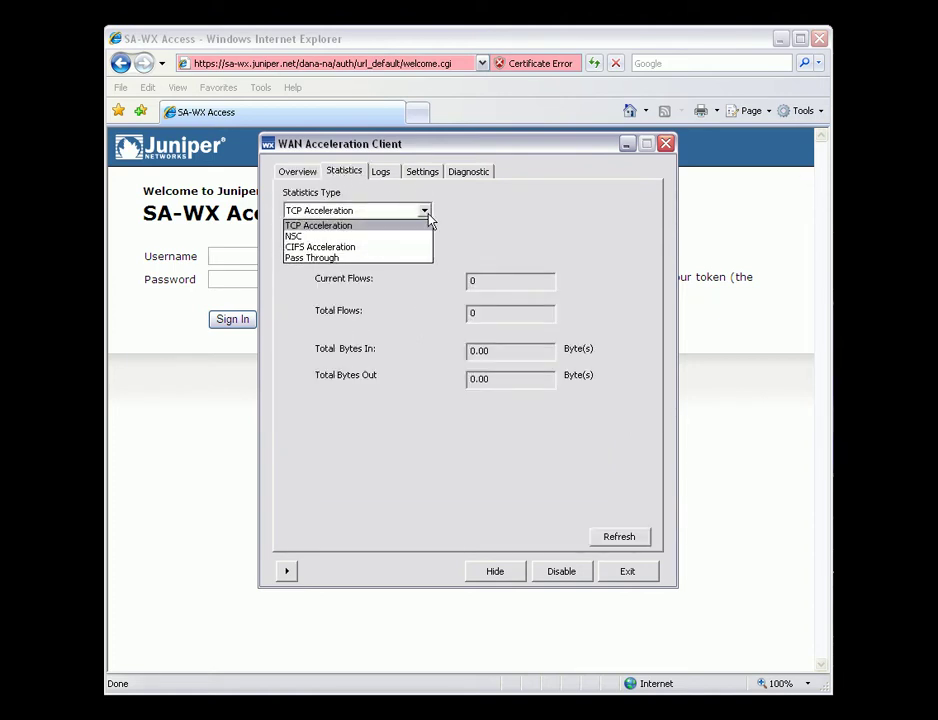
{"action": "left_click", "coordinate": [428, 216]}
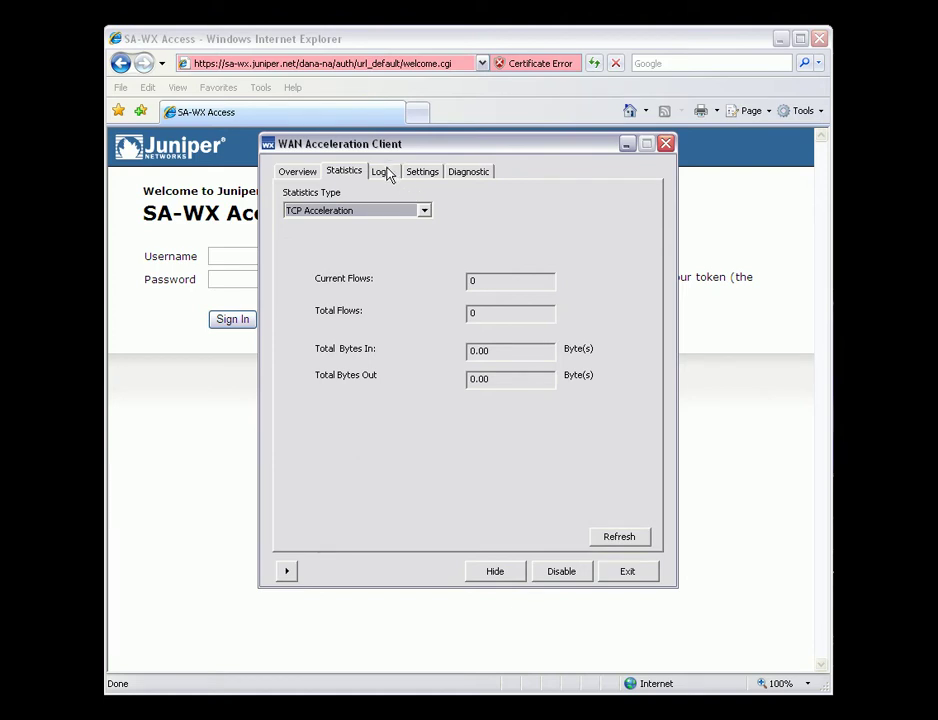
{"action": "left_click", "coordinate": [386, 174]}
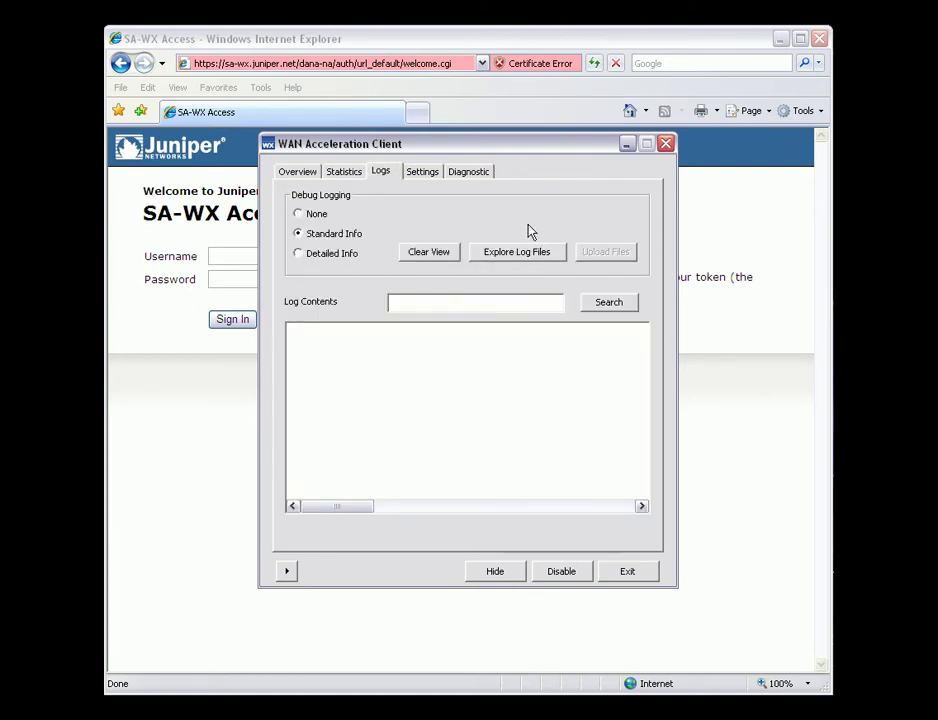
{"action": "left_click", "coordinate": [426, 174]}
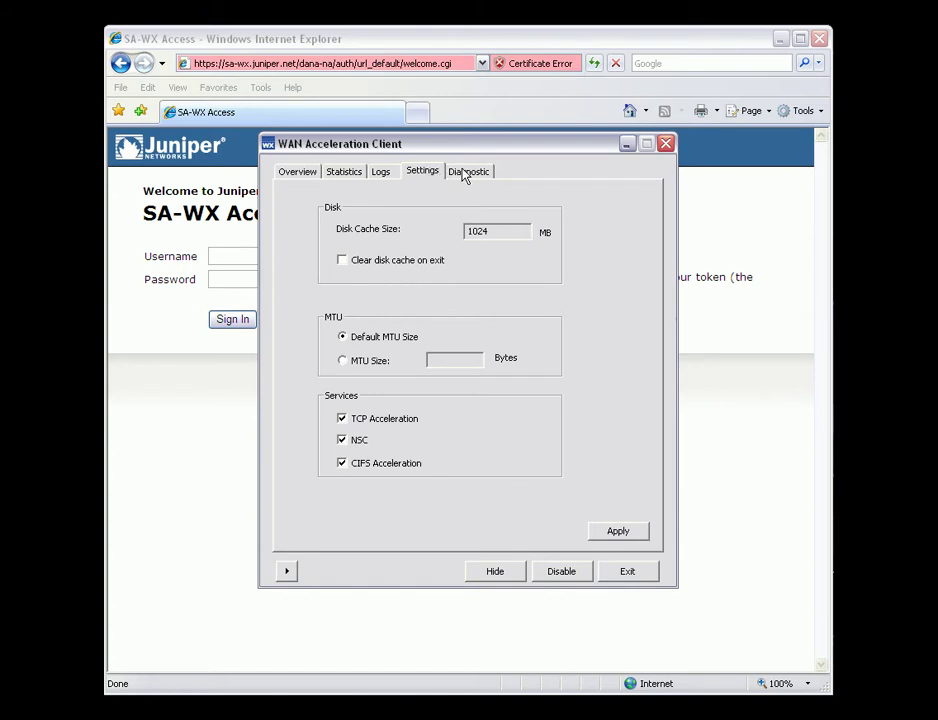
{"action": "left_click", "coordinate": [464, 176]}
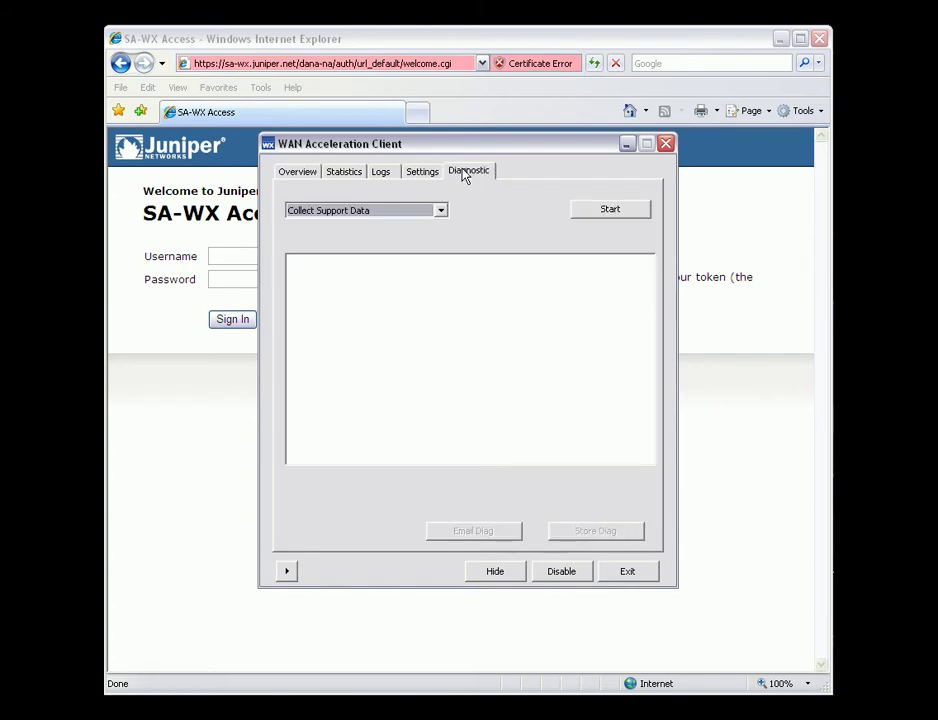
{"action": "left_click", "coordinate": [627, 571]}
Switch to the WX_Client folder and inspect WXClientHCIF.dll and WXClient-Installer.exe inside JWC_HC_LaunchClient.zip
{"action": "key", "text": "alt+Tab"}
{"action": "key", "text": "alt+Tab"}
{"action": "key", "text": "alt+Tab"}
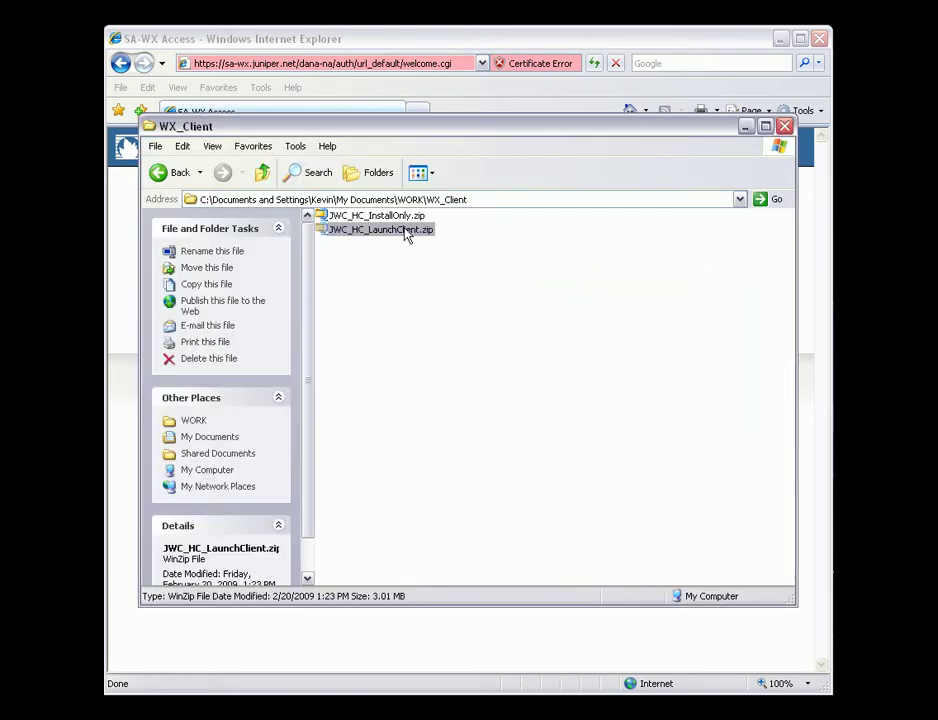
{"action": "double_click", "coordinate": [405, 231]}
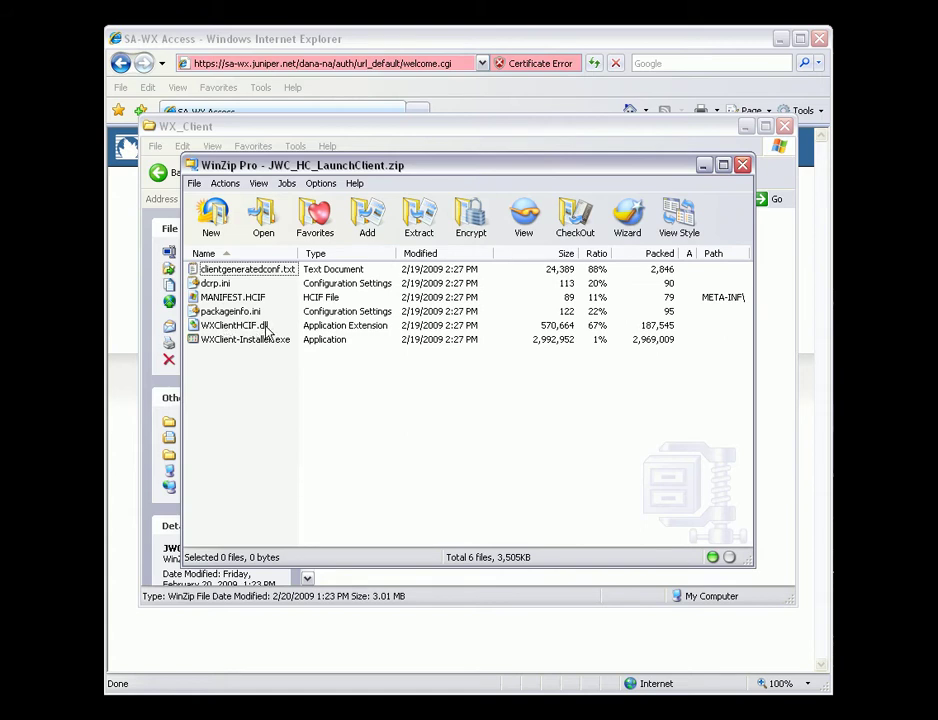
{"action": "left_click", "coordinate": [268, 328]}
{"action": "left_click", "coordinate": [274, 340]}
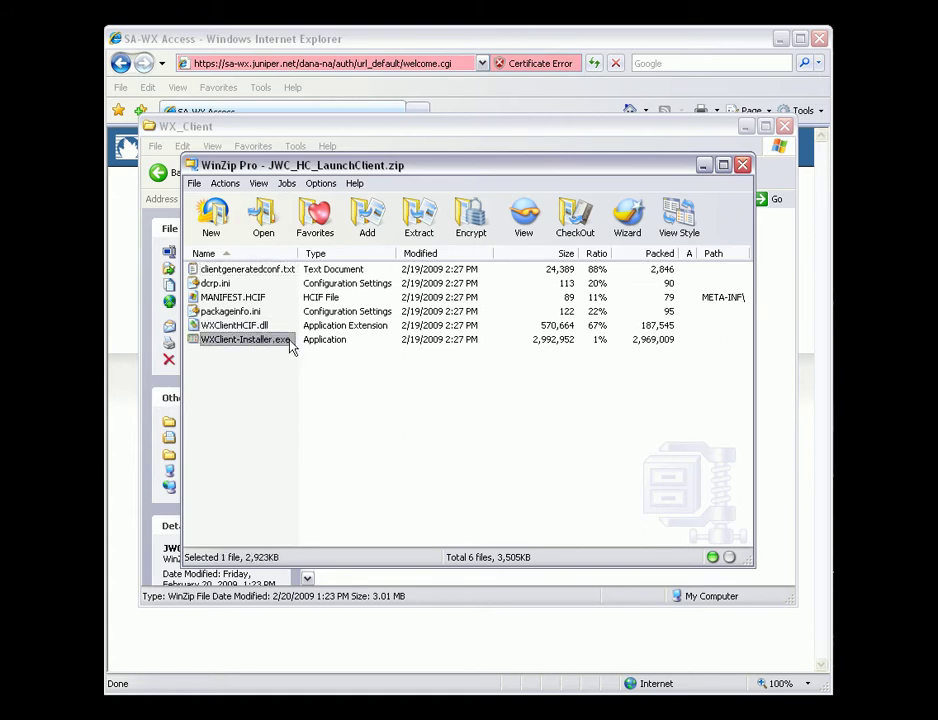
{"action": "left_click", "coordinate": [517, 404]}
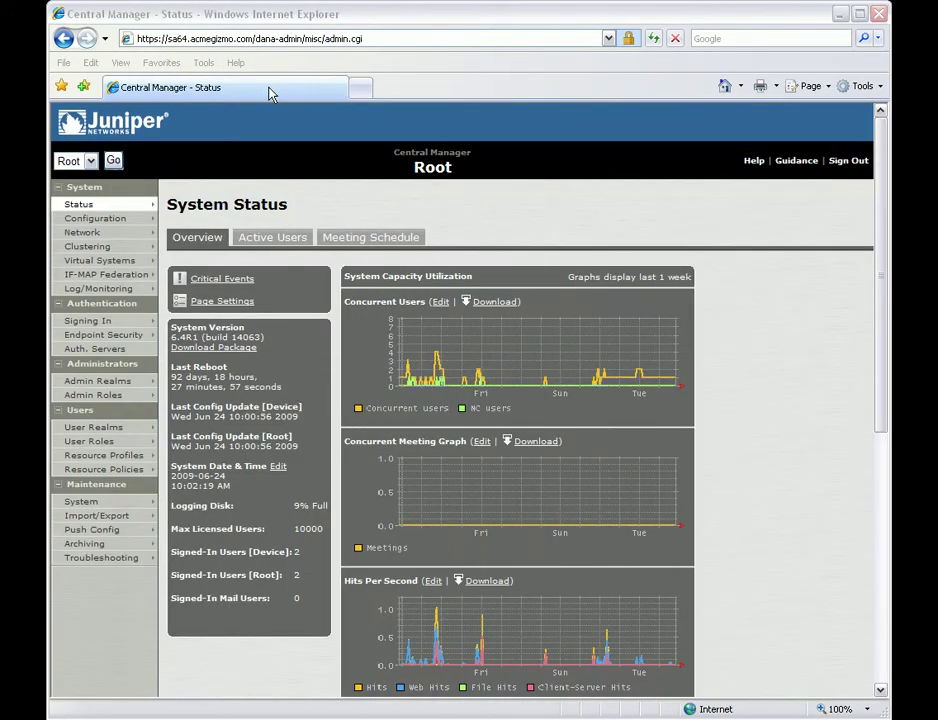
Open the WXC third-party Host Checker policy from the Endpoint Security settings in Central Manager
{"action": "left_click", "coordinate": [112, 339]}
{"action": "scroll", "coordinate": [528, 454], "scroll_direction": "down", "scroll_amount": 5}
{"action": "scroll", "coordinate": [499, 442], "scroll_direction": "down", "scroll_amount": 1}
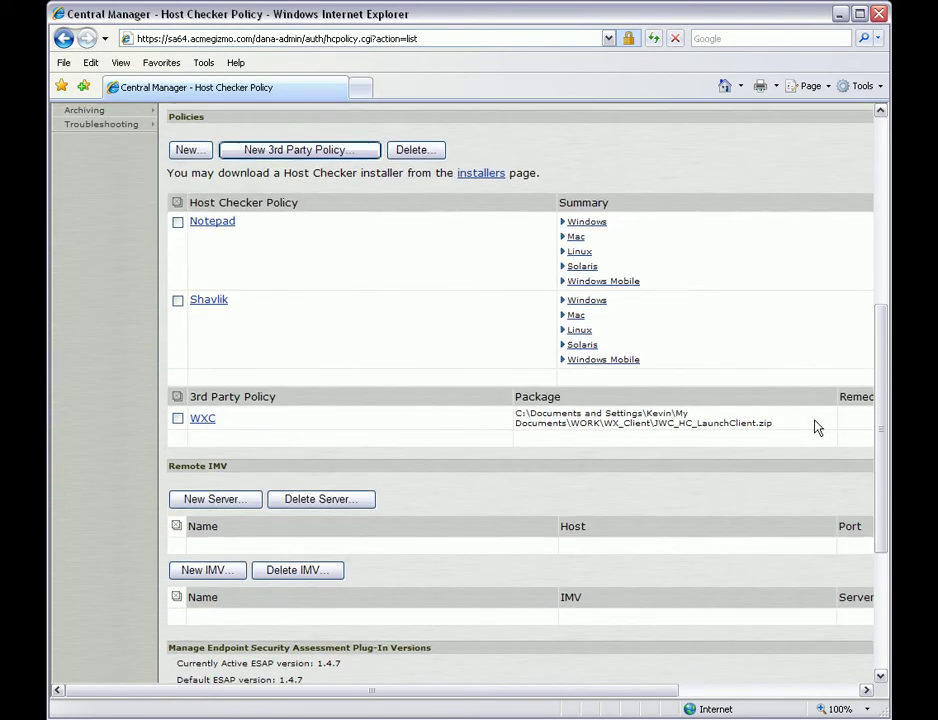
{"action": "left_click", "coordinate": [202, 419]}
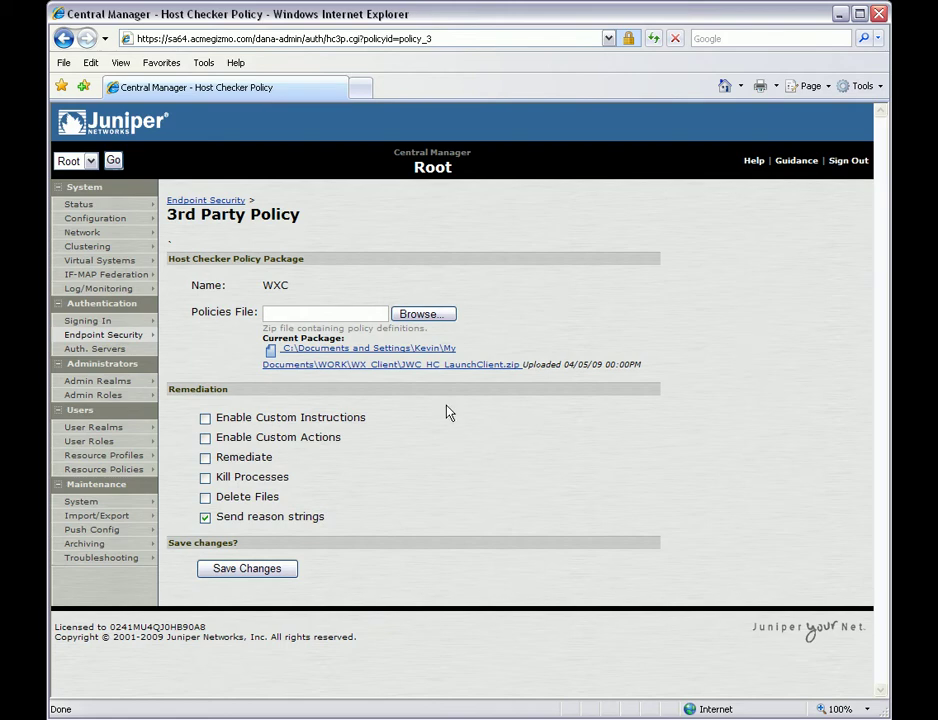
Check the DLL and installer inside the policy package JWC_HC_LaunchClient.zip, then close the archive and its folder
{"action": "left_click", "coordinate": [484, 358]}
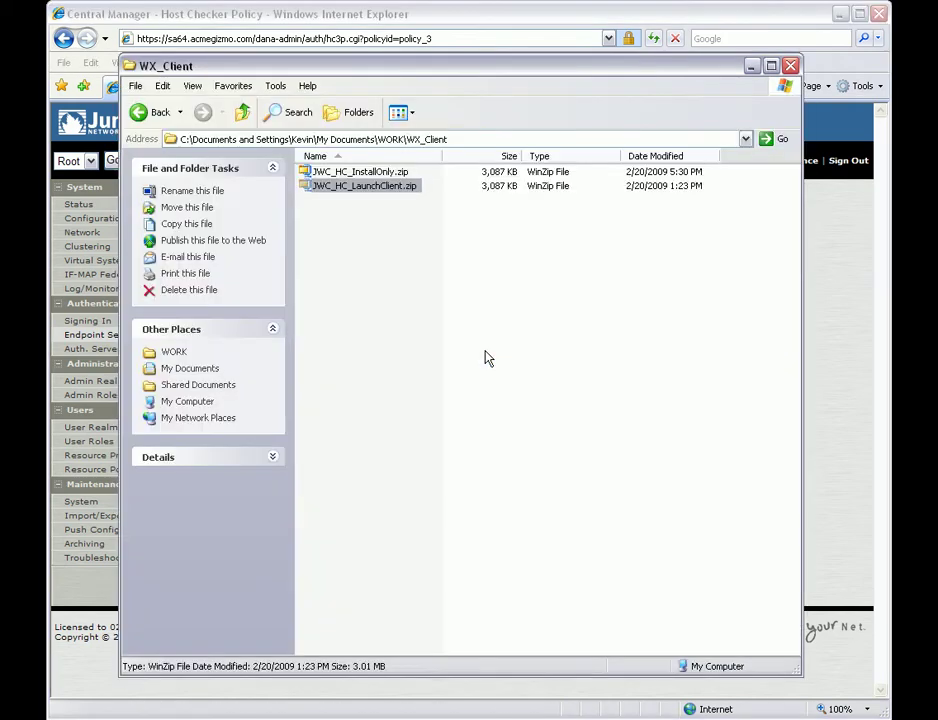
{"action": "double_click", "coordinate": [358, 193]}
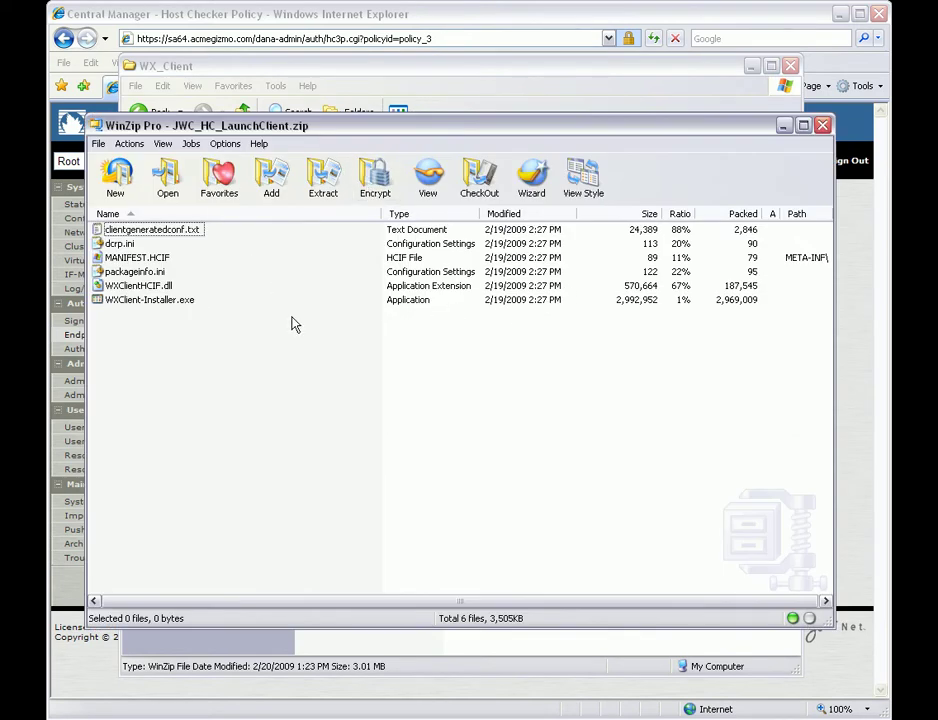
{"action": "left_click", "coordinate": [170, 288]}
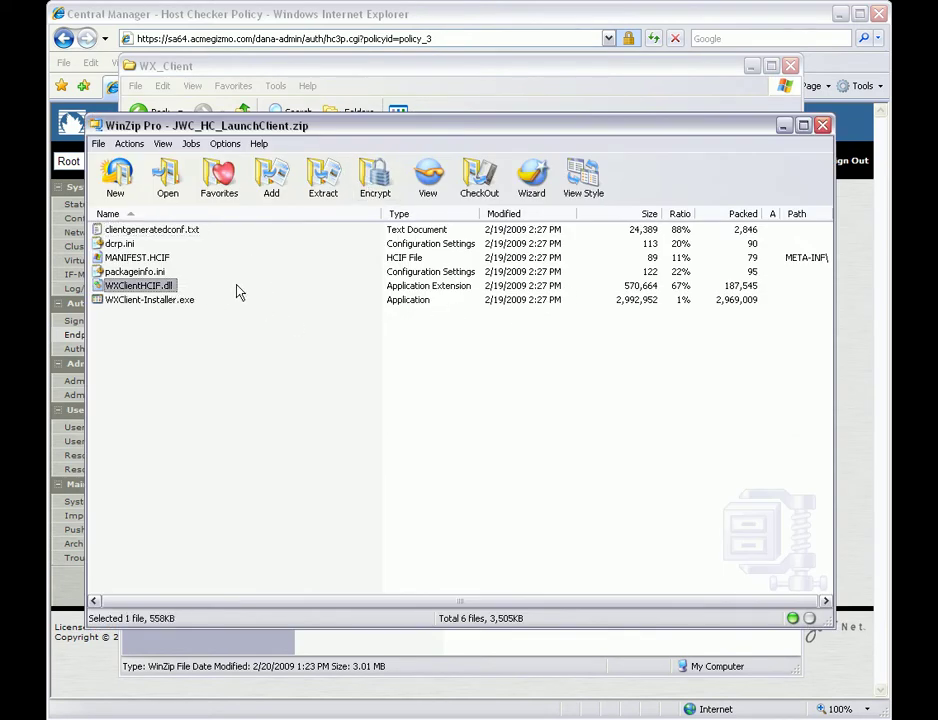
{"action": "left_click", "coordinate": [182, 301]}
{"action": "left_click", "coordinate": [300, 300]}
{"action": "left_click", "coordinate": [822, 125]}
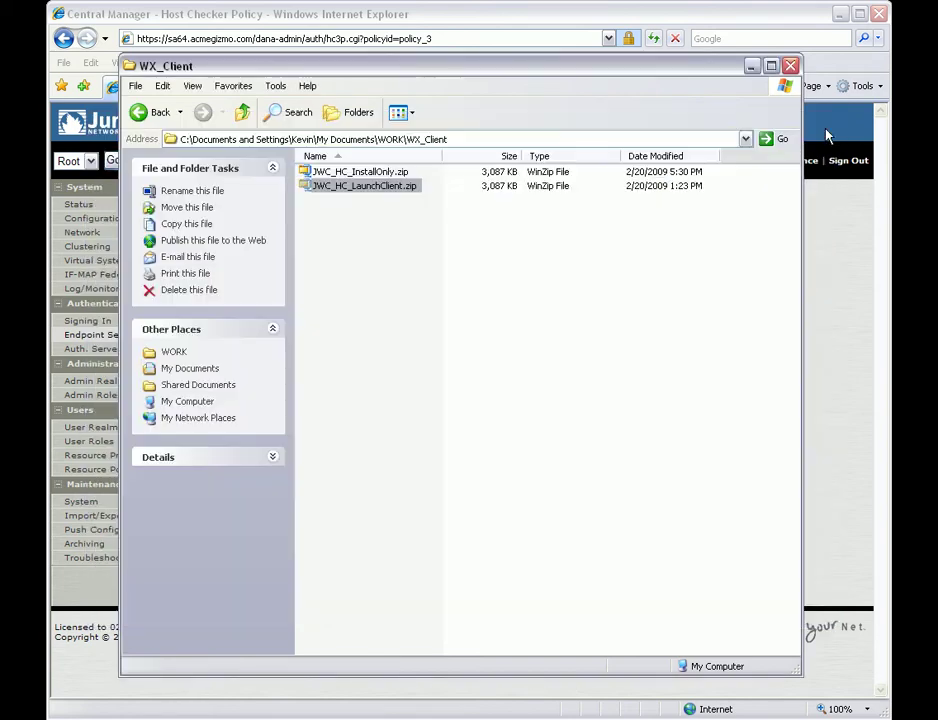
{"action": "left_click", "coordinate": [790, 65]}
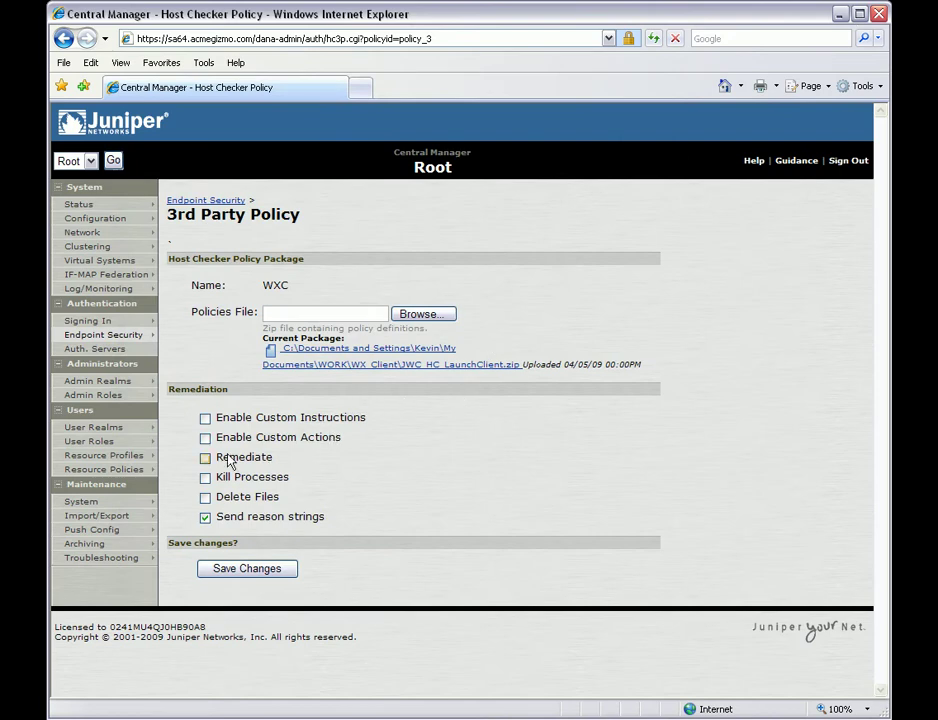
Review the Managed user realm's Host Checker restrictions for the WXC policies, then return to the system status
{"action": "mouse_move", "coordinate": [100, 434]}
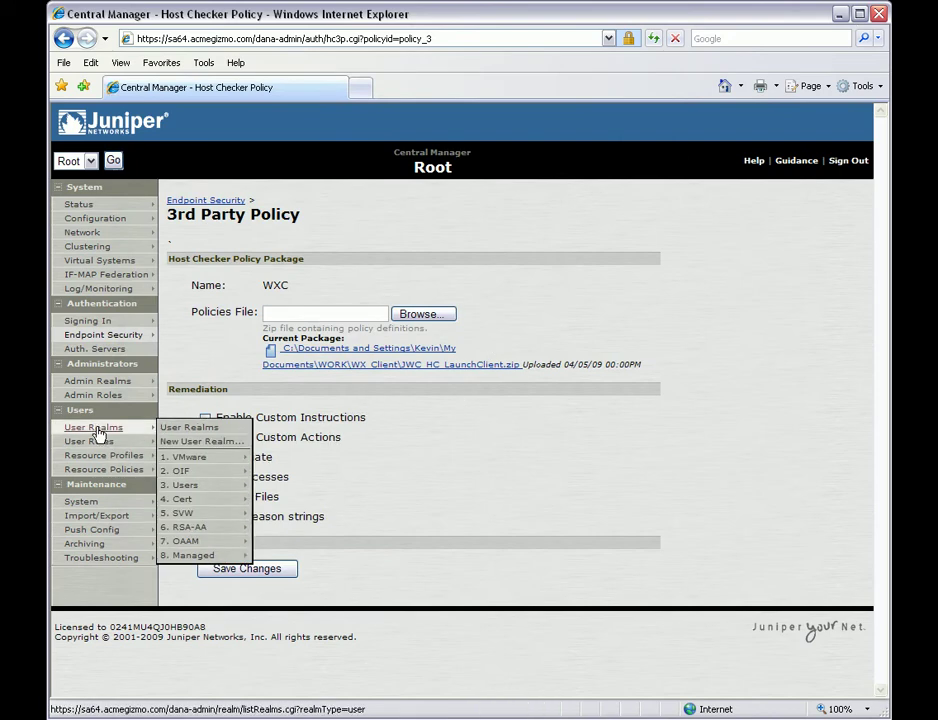
{"action": "left_click", "coordinate": [101, 430]}
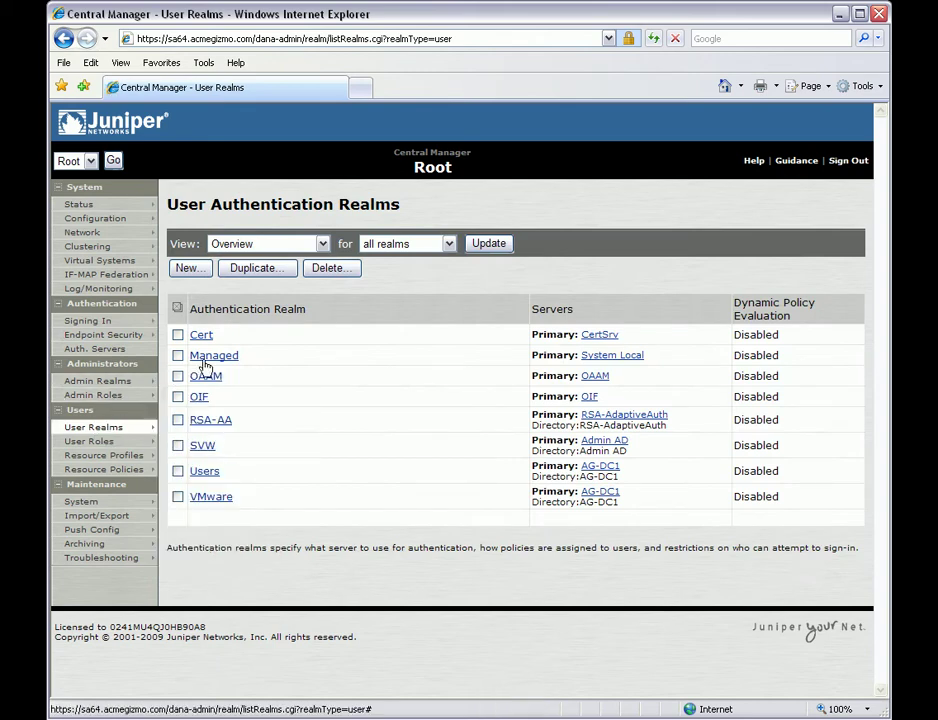
{"action": "left_click", "coordinate": [204, 360]}
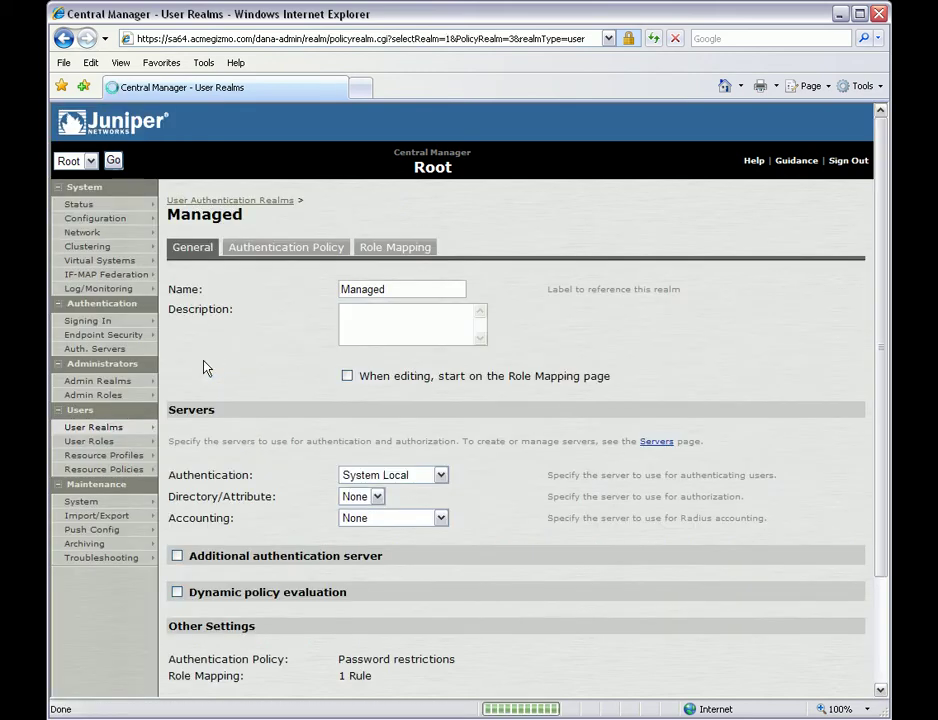
{"action": "left_click", "coordinate": [329, 256]}
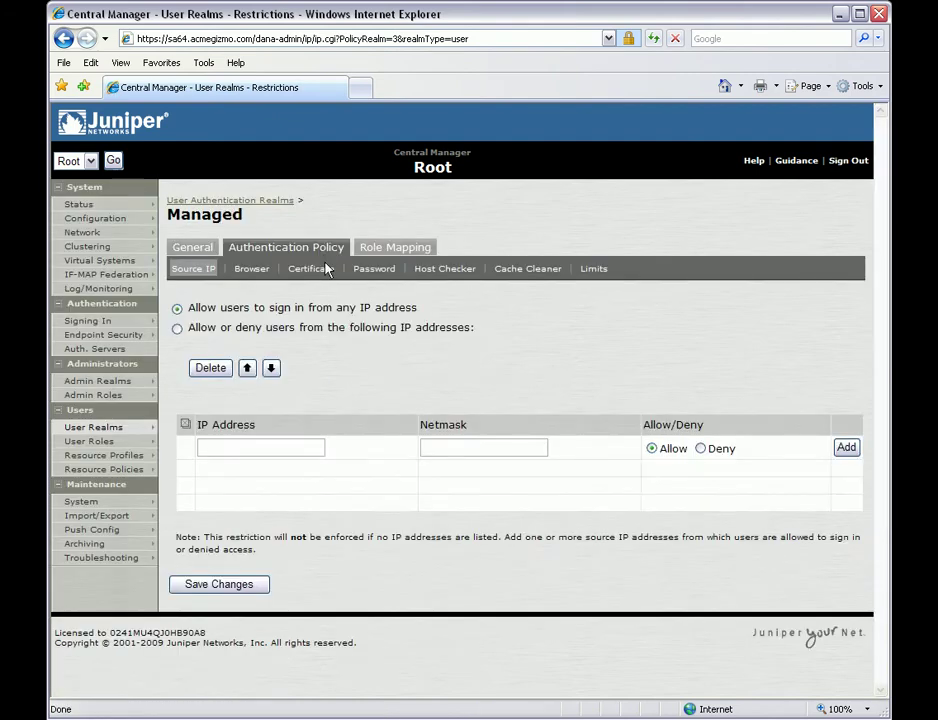
{"action": "left_click", "coordinate": [444, 270]}
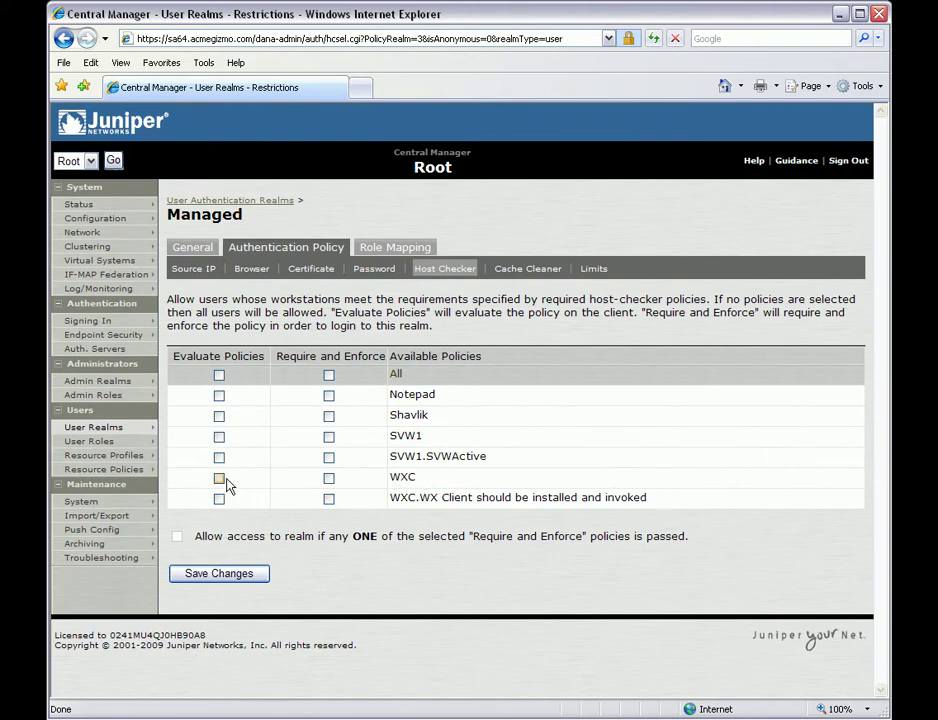
{"action": "left_click", "coordinate": [329, 499]}
{"action": "left_click", "coordinate": [329, 479]}
{"action": "left_click", "coordinate": [84, 205]}
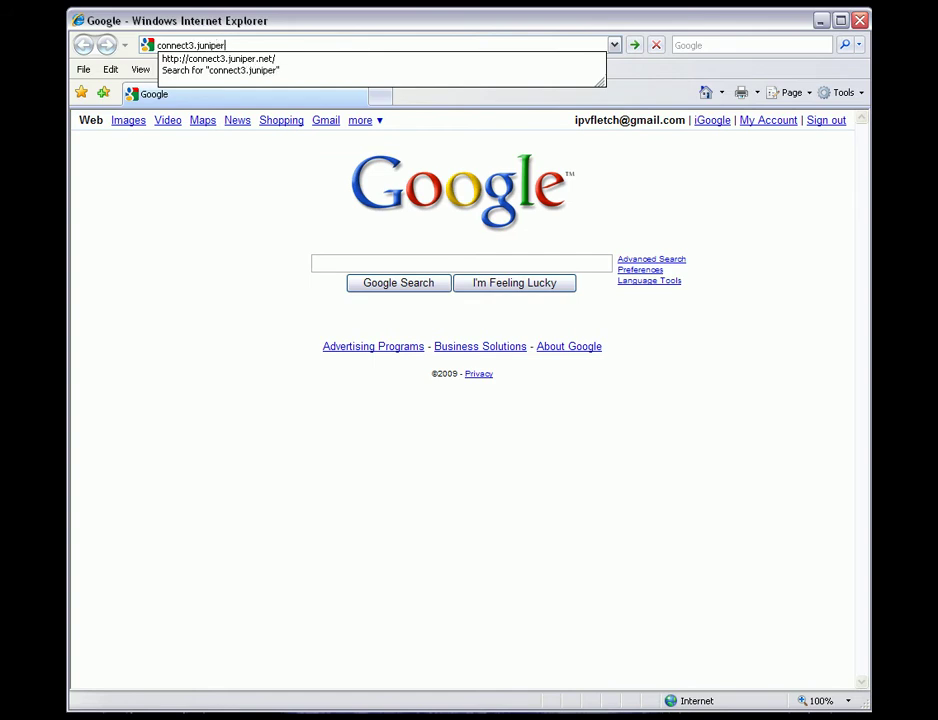
Load the connect3.juniper.net site in the browser
{"action": "key", "text": "Return"}
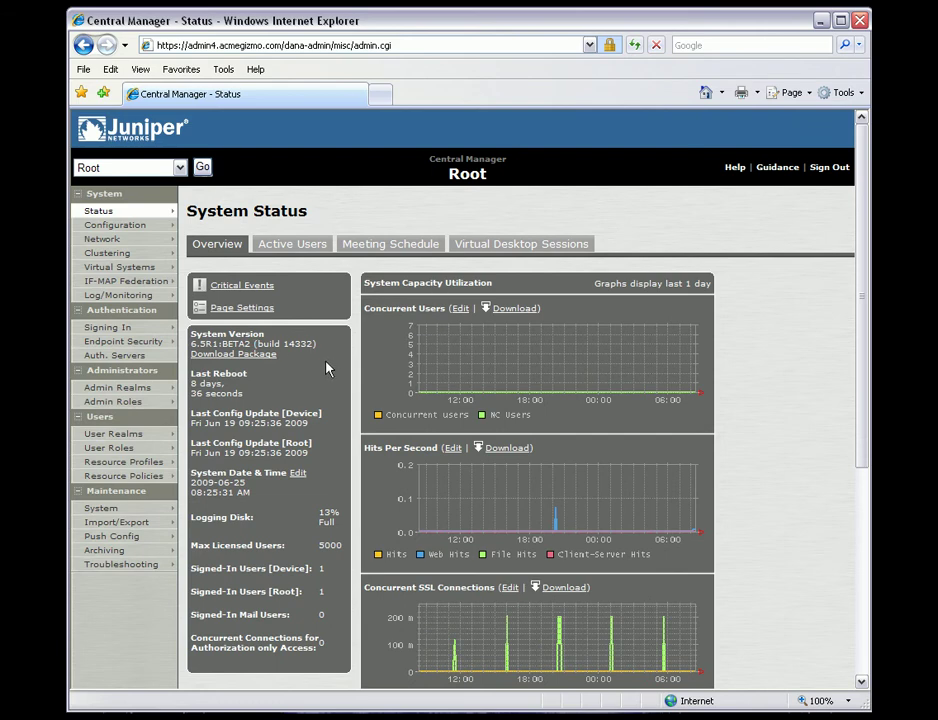
Open the Host Checker endpoint security options and expand the Advanced Endpoint Defense: Malware Protection settings
{"action": "left_click", "coordinate": [148, 353]}
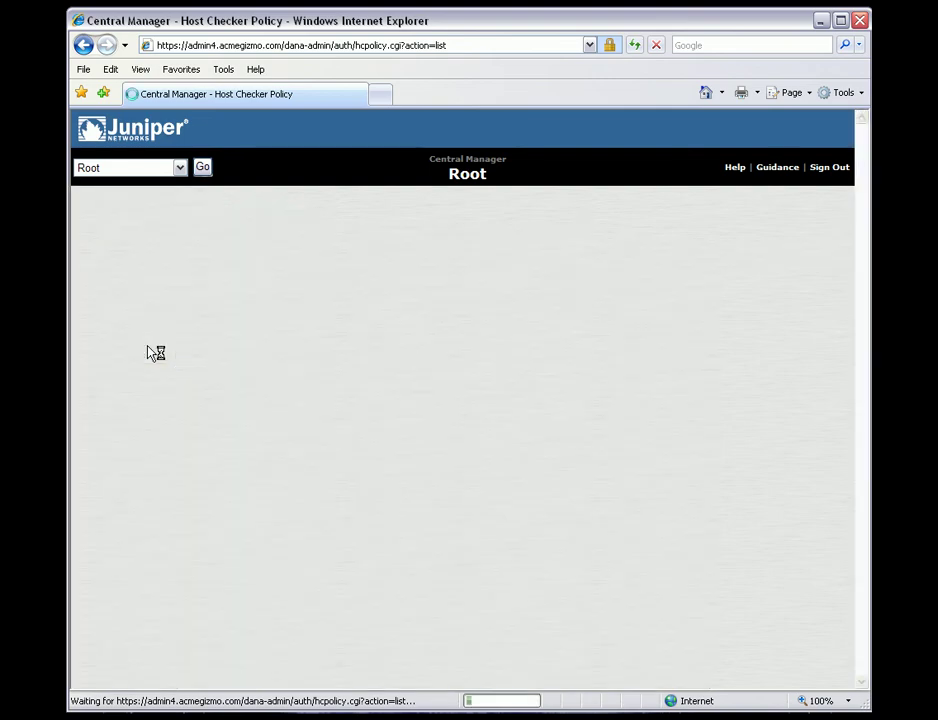
{"action": "mouse_move", "coordinate": [160, 390]}
{"action": "left_click", "coordinate": [210, 424]}
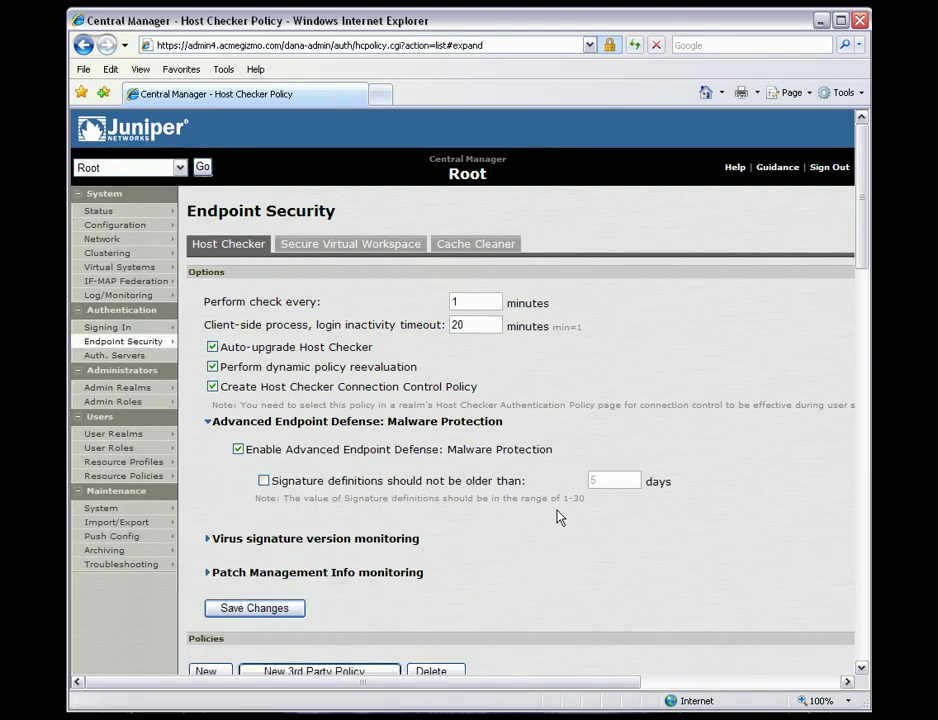
Review the Advanced Endpoint Defense: Malware Protection policy in the Enhanced Endpoint Security (EES) realm's Host Checker restrictions, then return to the system status
{"action": "mouse_move", "coordinate": [138, 434]}
{"action": "mouse_move", "coordinate": [245, 466]}
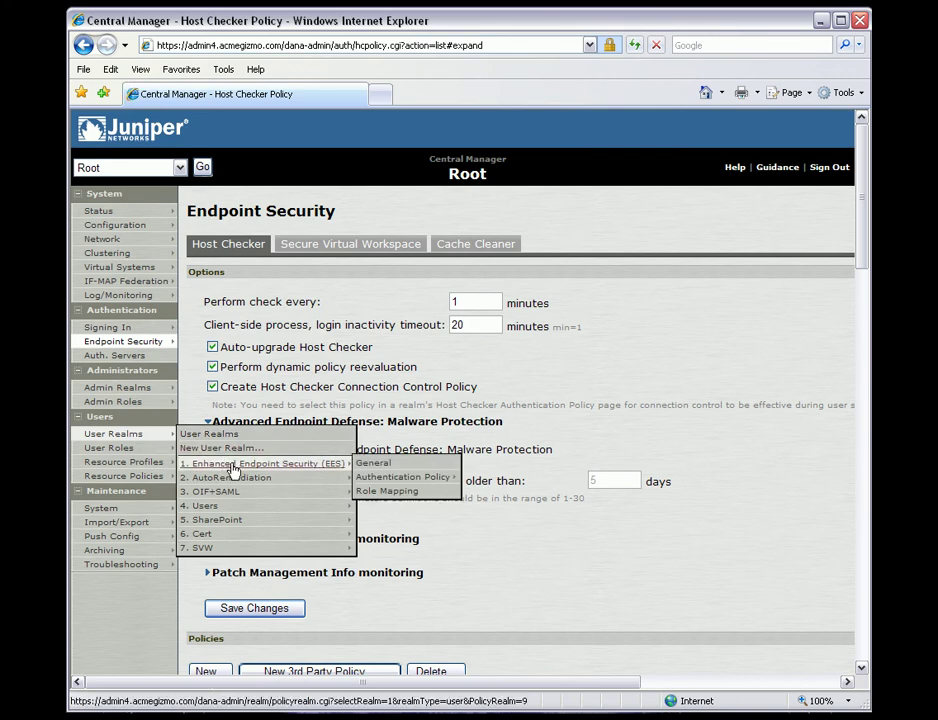
{"action": "mouse_move", "coordinate": [425, 477]}
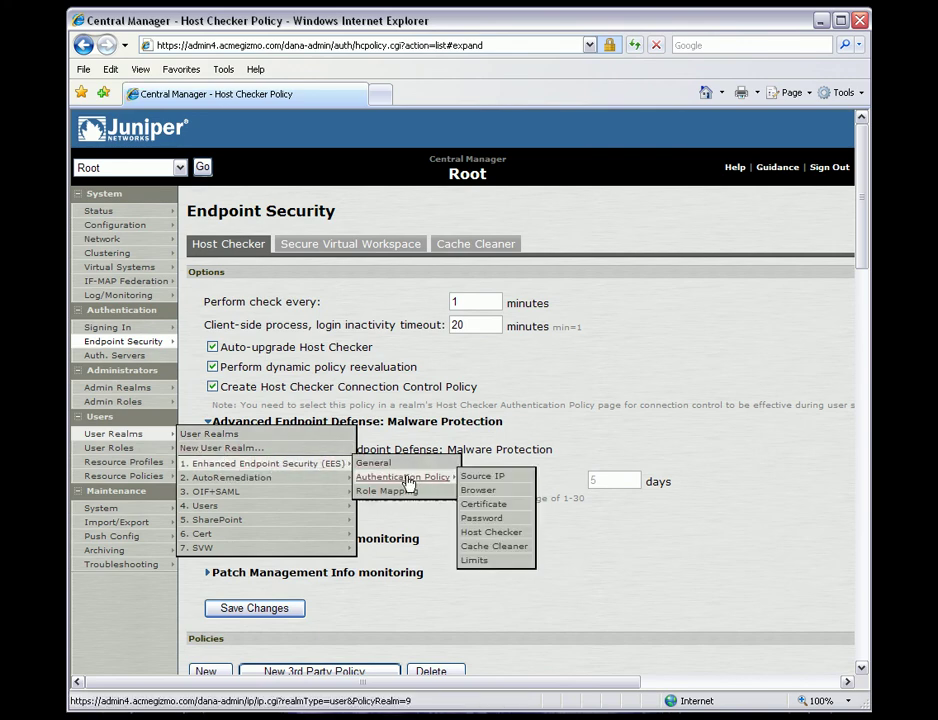
{"action": "left_click", "coordinate": [492, 532]}
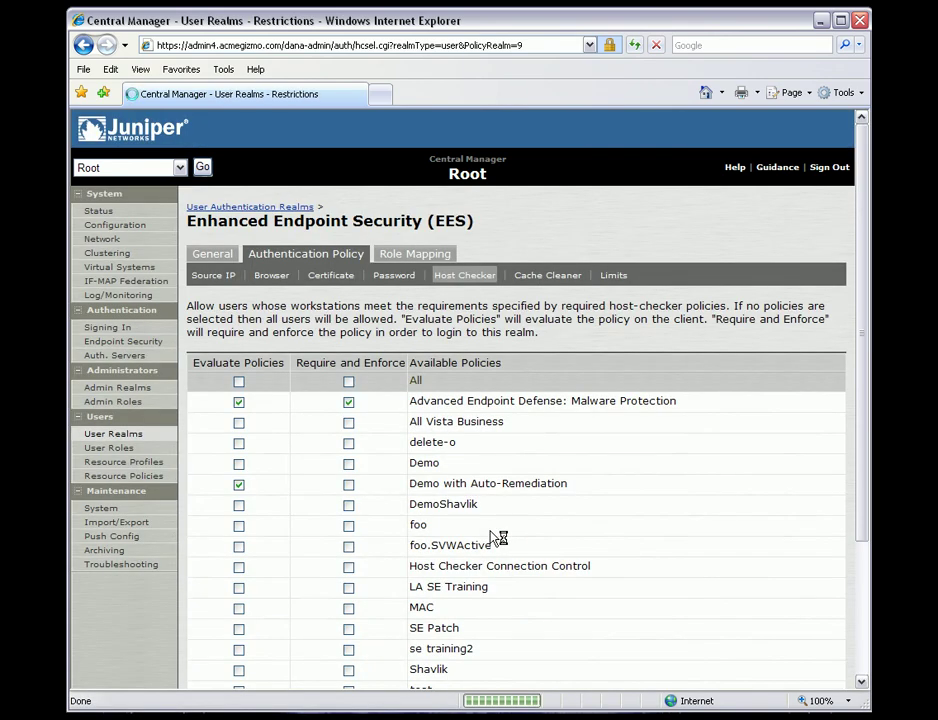
{"action": "left_click_drag", "start_coordinate": [408, 401], "coordinate": [690, 405]}
{"action": "left_click", "coordinate": [712, 409]}
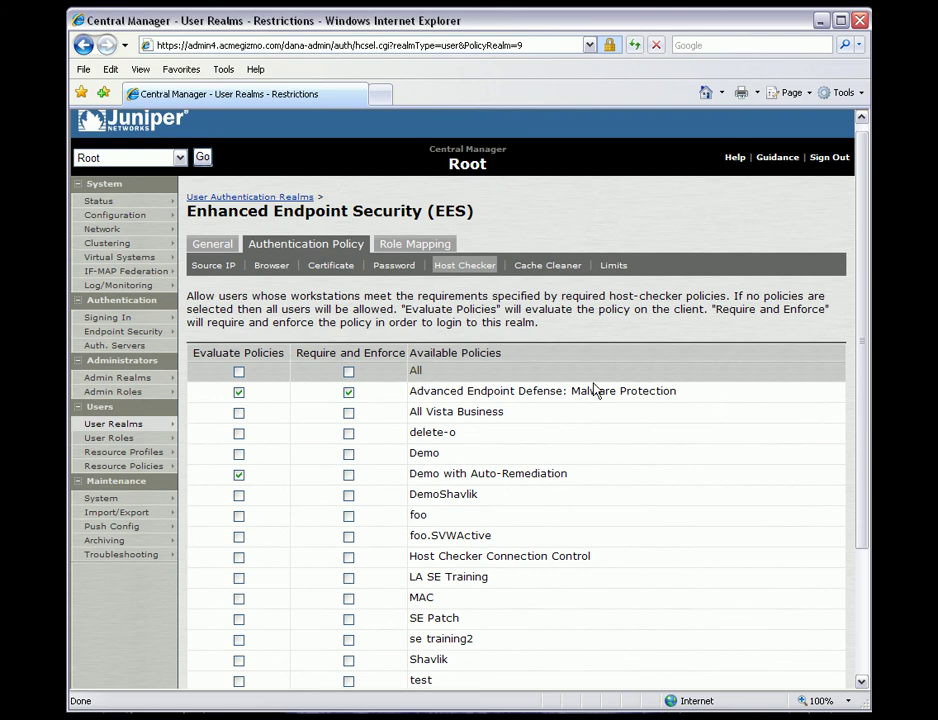
{"action": "left_click", "coordinate": [89, 203]}
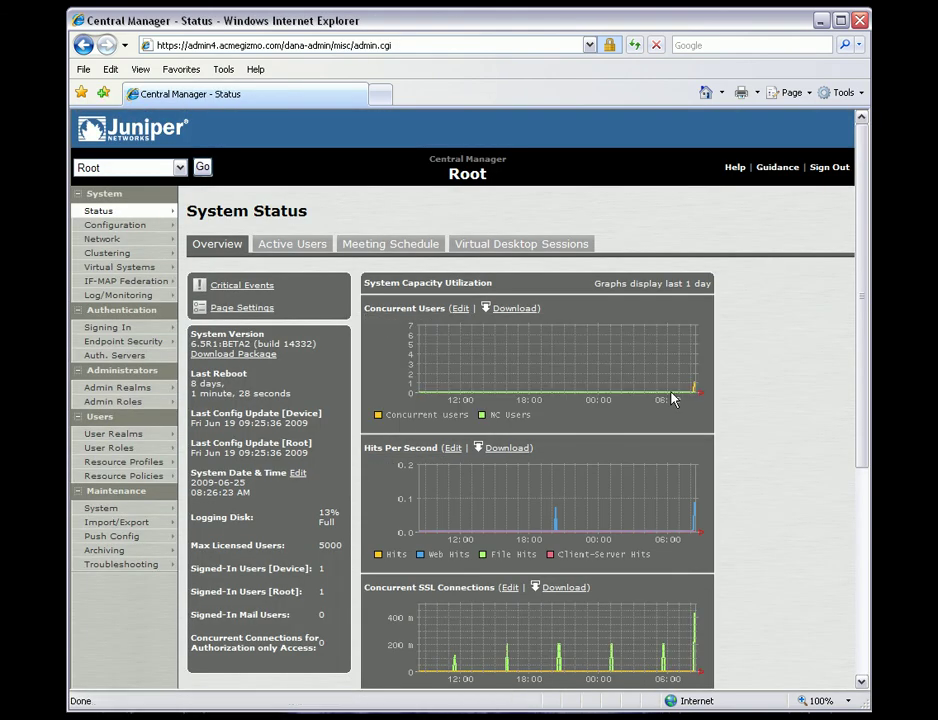